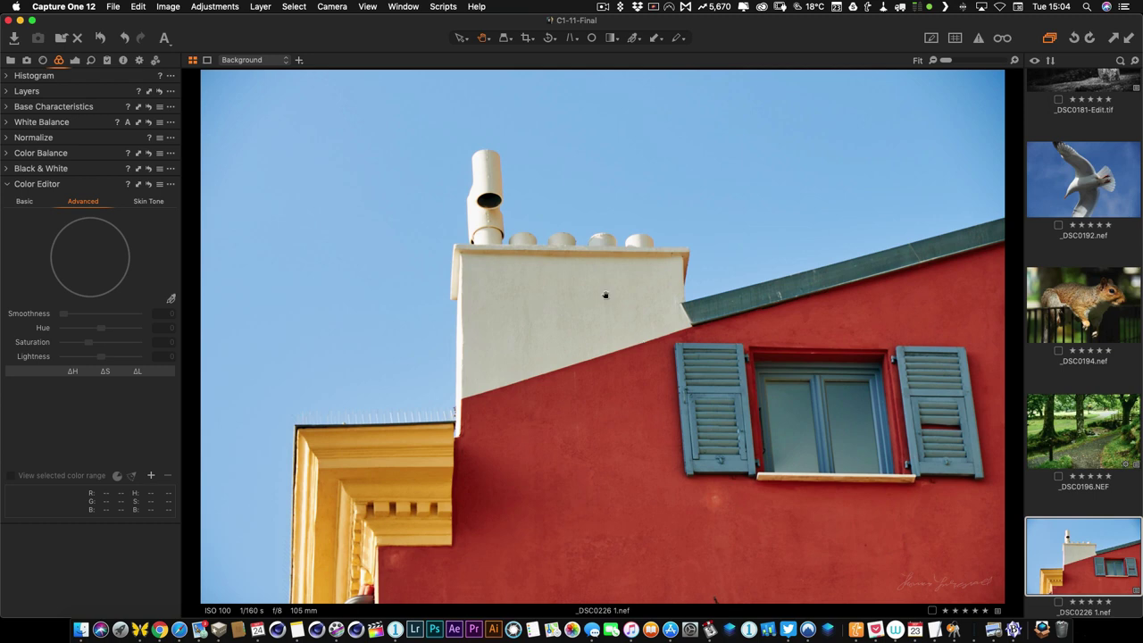
# Show the Color Editor's Basic colour ranges for the building photo.
pyautogui.click(25, 202)
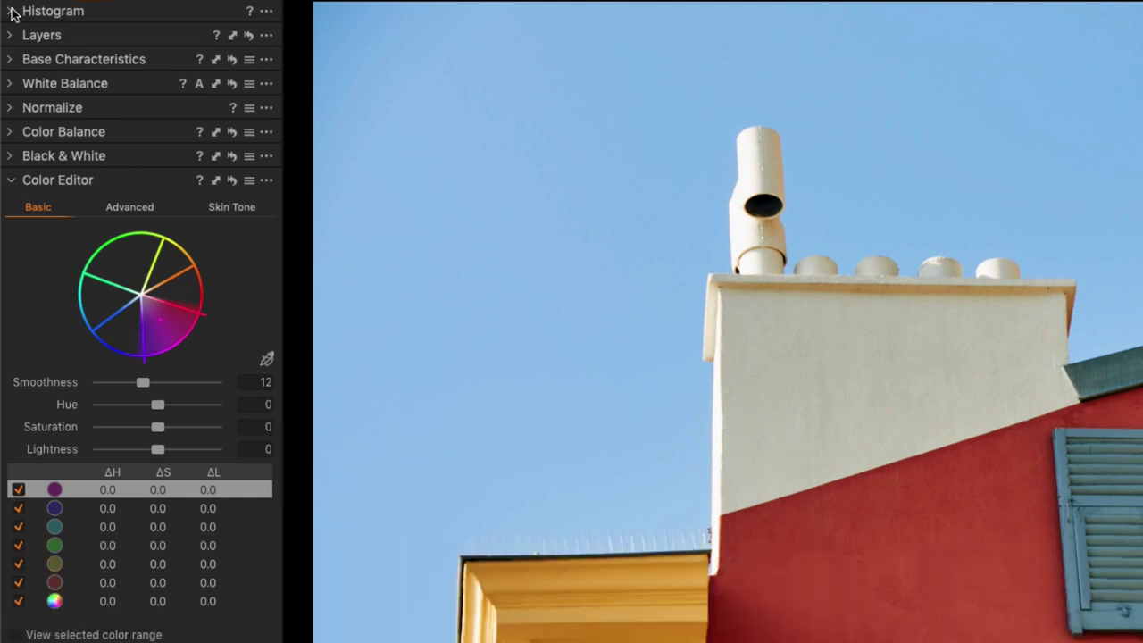
pyautogui.click(12, 12)
pyautogui.click(13, 12)
# Select the yellow and cyan ranges, darken cyan slightly, then reset its lightness to 0.
pyautogui.click(107, 563)
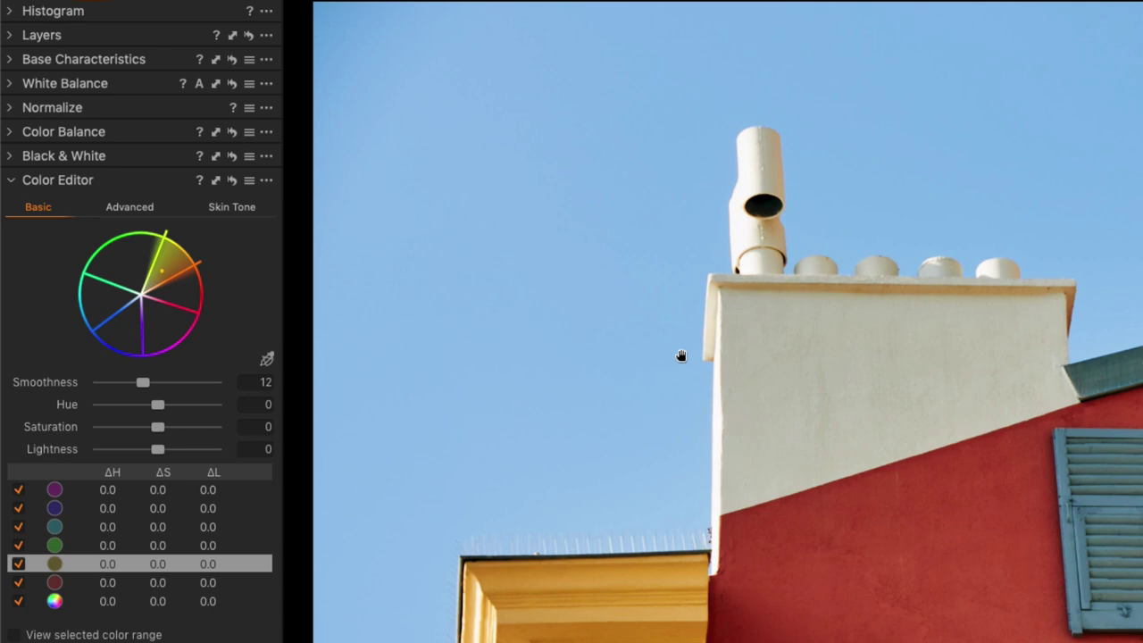
pyautogui.click(105, 304)
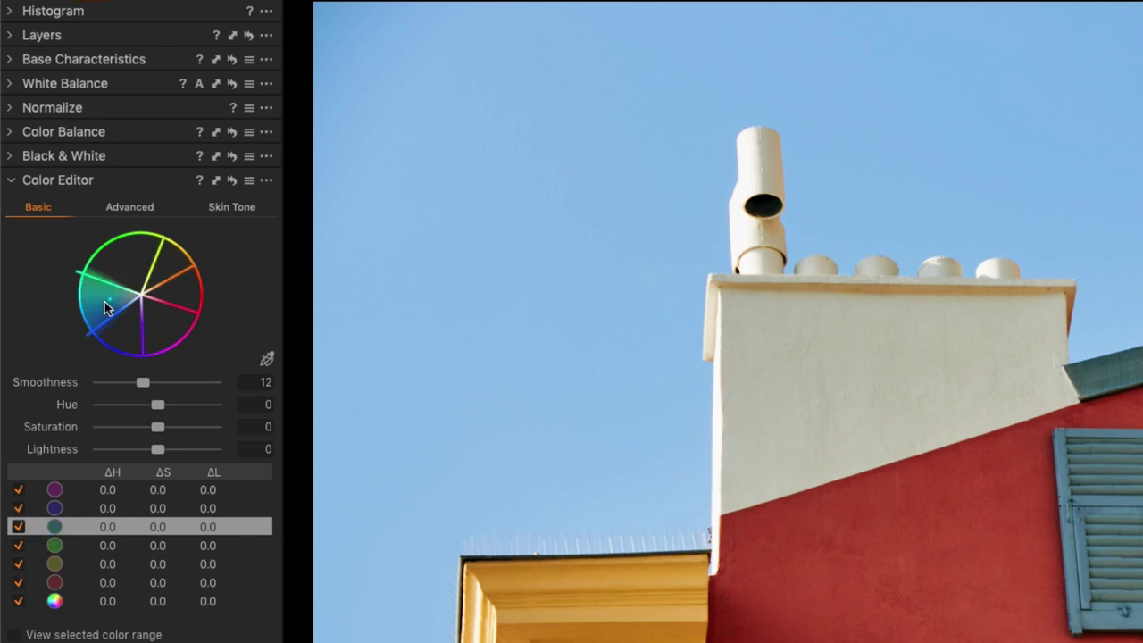
pyautogui.moveTo(157, 447); pyautogui.dragTo(77, 449)
pyautogui.doubleClick(100, 449)
# Sample the building photo's blue sky as a new Advanced colour correction range.
pyautogui.click(132, 207)
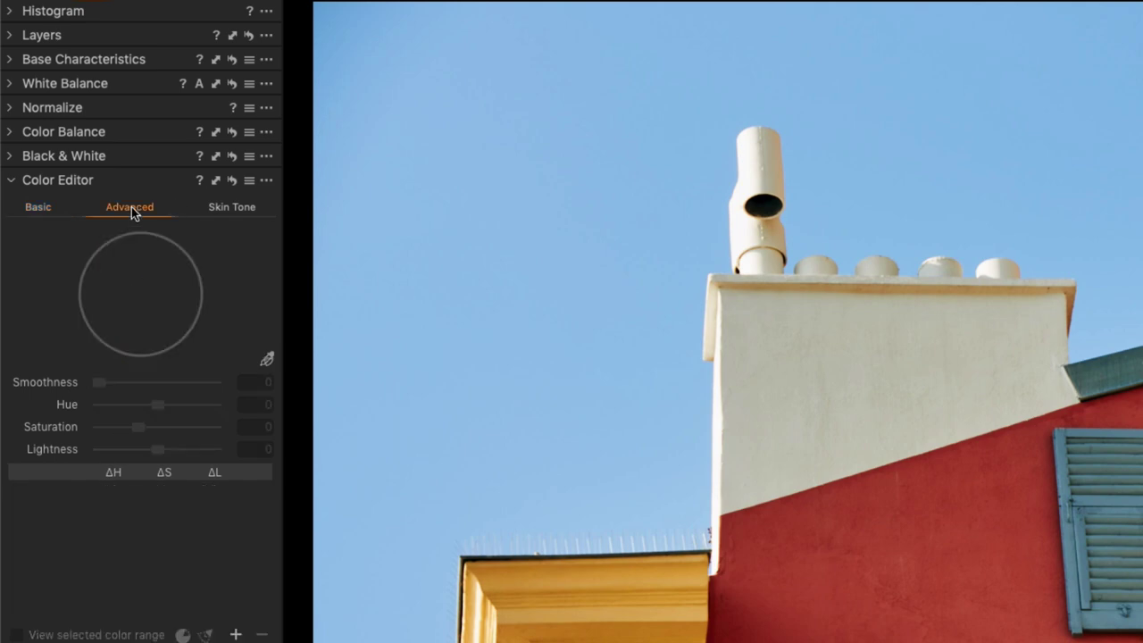
pyautogui.click(266, 362)
pyautogui.click(597, 249)
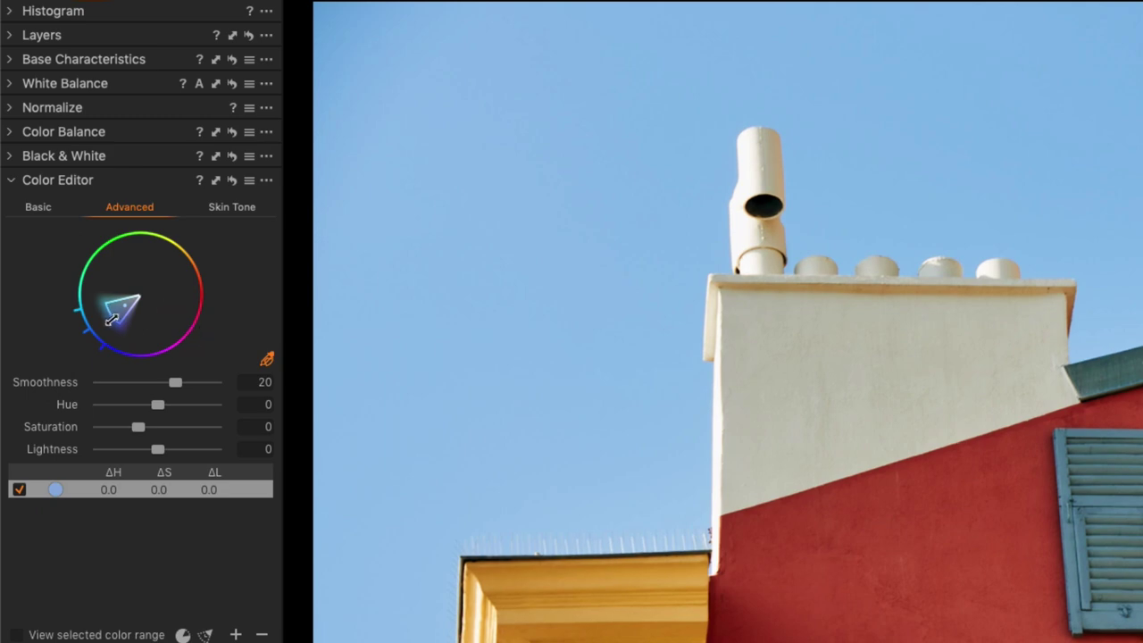
# Widen the sky range toward deeper blues and raise its smoothness from 20 to 30.
pyautogui.moveTo(111, 319); pyautogui.dragTo(135, 328)
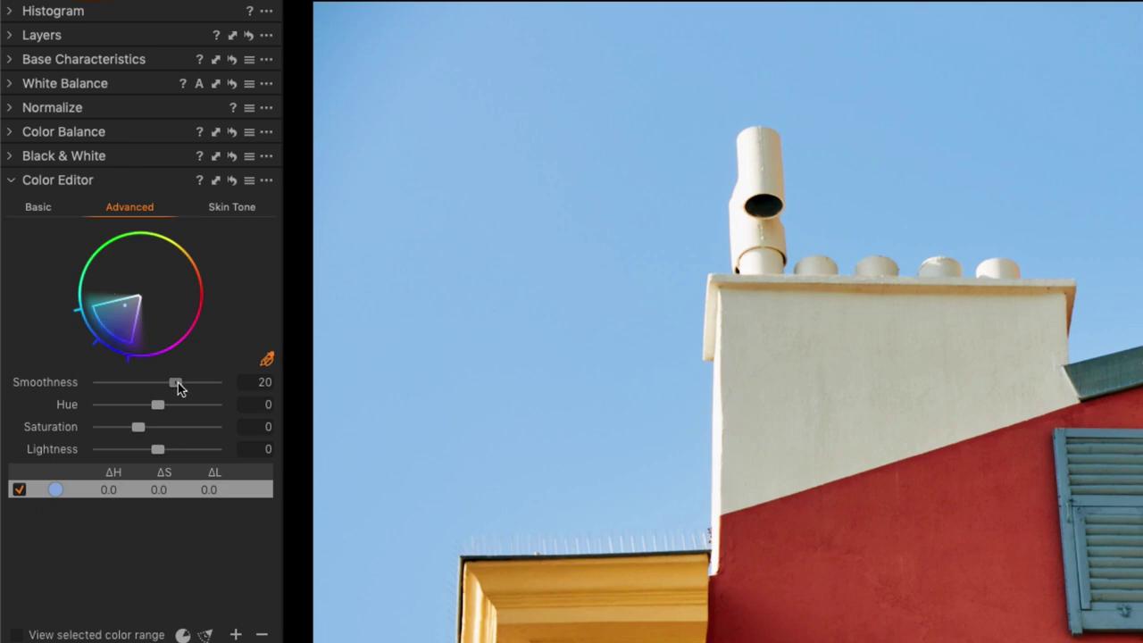
pyautogui.moveTo(178, 382); pyautogui.dragTo(220, 384)
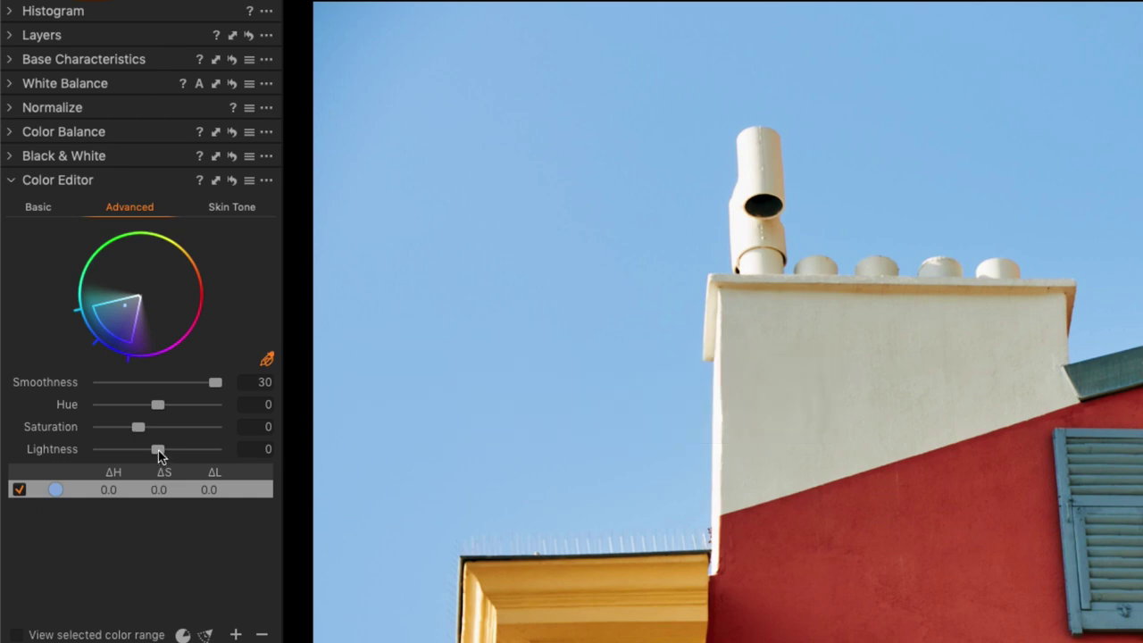
# Set the sky range's lightness to about -45 and its saturation to exactly 50.
pyautogui.moveTo(158, 453)
pyautogui.mouseDown()
pyautogui.moveTo(92, 457)
pyautogui.moveTo(134, 451)
pyautogui.moveTo(140, 430)
pyautogui.moveTo(162, 434)
pyautogui.mouseUp()
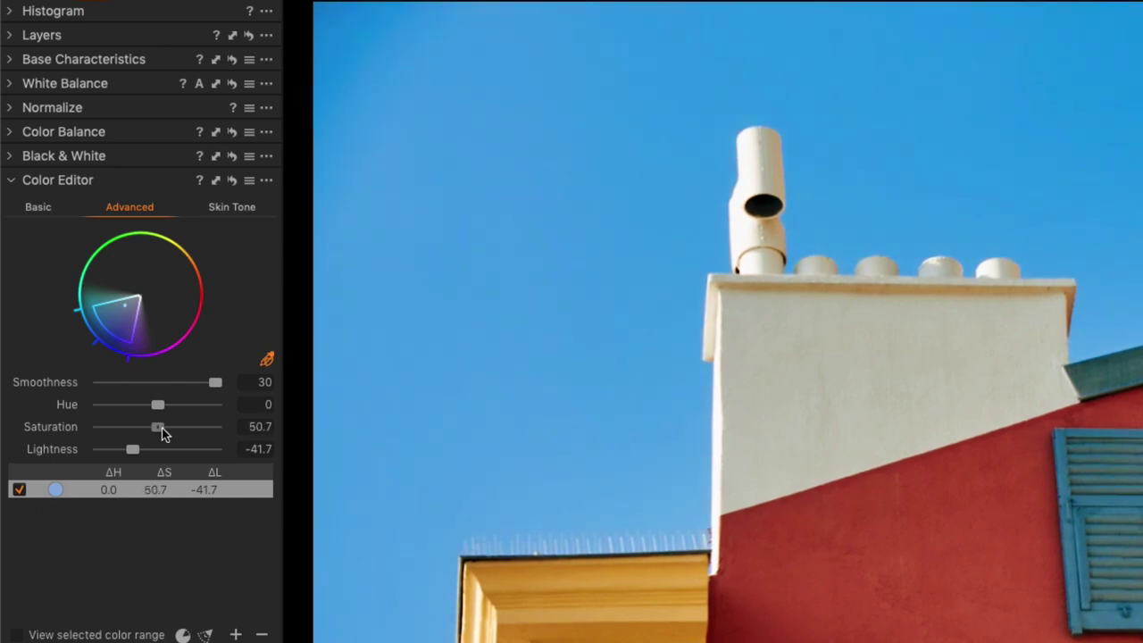
pyautogui.click(259, 426)
pyautogui.write('50')
pyautogui.press('Return')
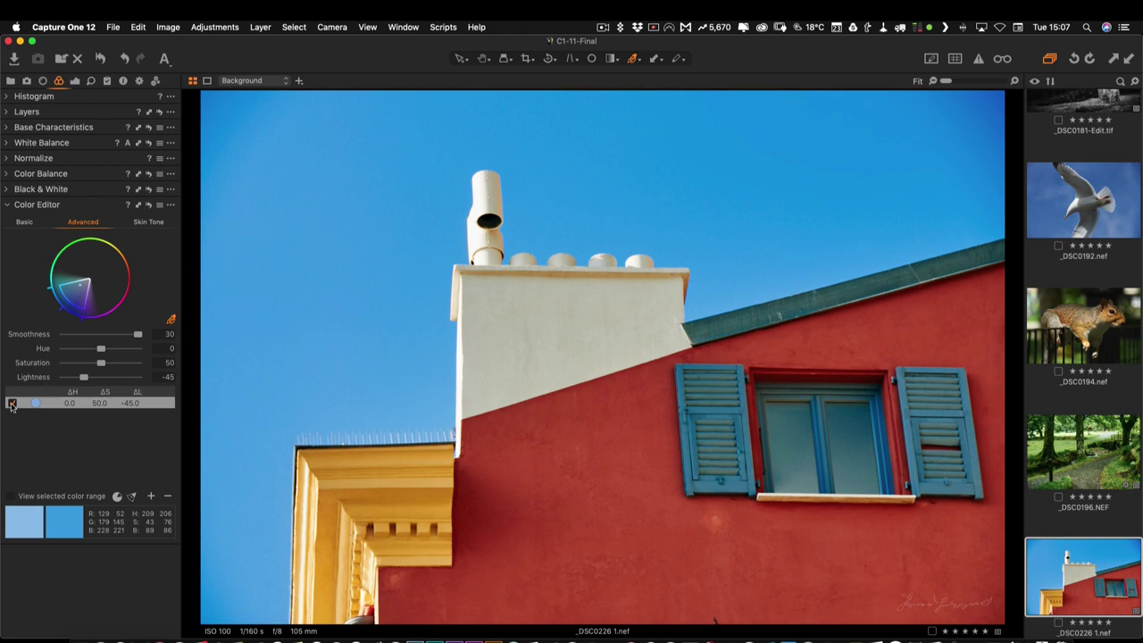
# Toggle the sky correction range off and back on to compare before and after.
pyautogui.click(11, 404)
pyautogui.click(12, 404)
pyautogui.click(13, 405)
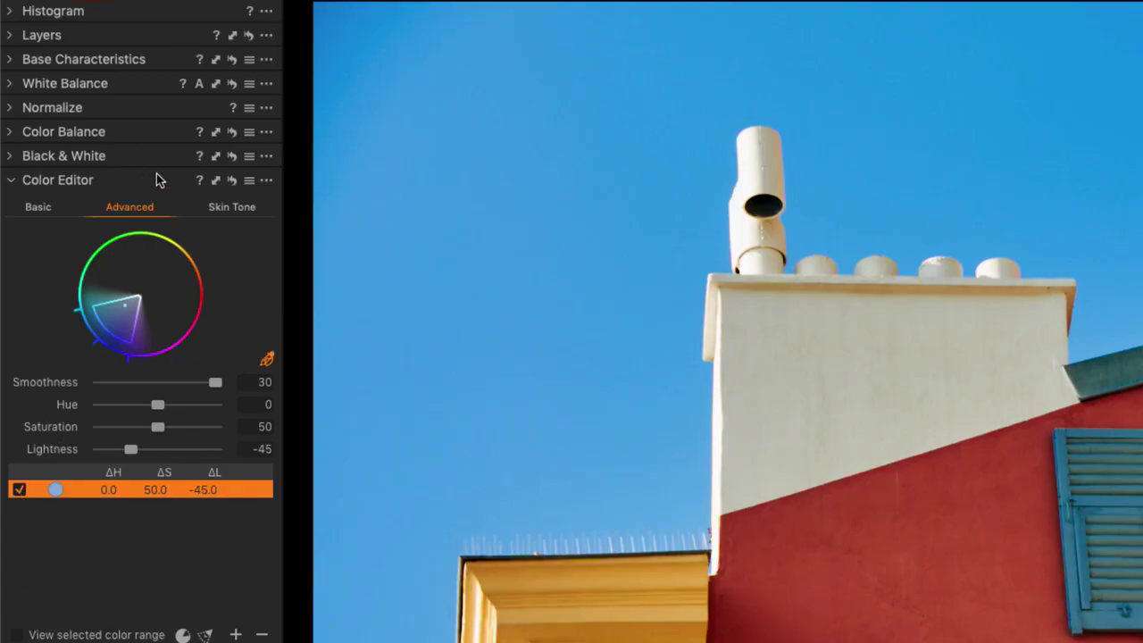
# Save the advanced-only Color Editor settings as user preset Polariser3.copreset.
pyautogui.click(248, 181)
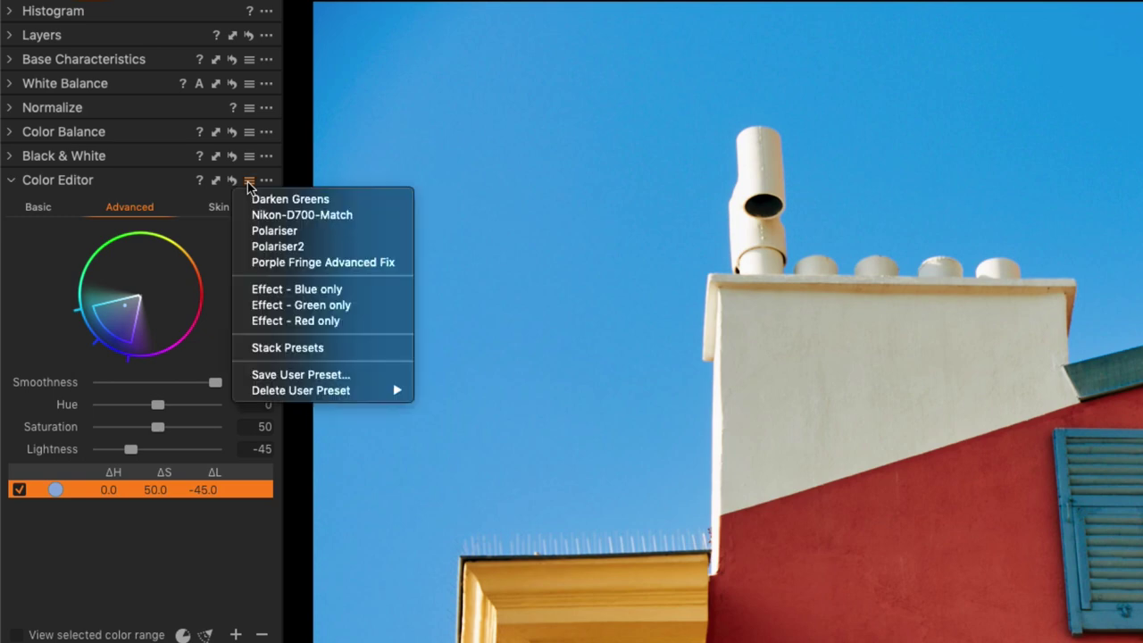
pyautogui.click(288, 375)
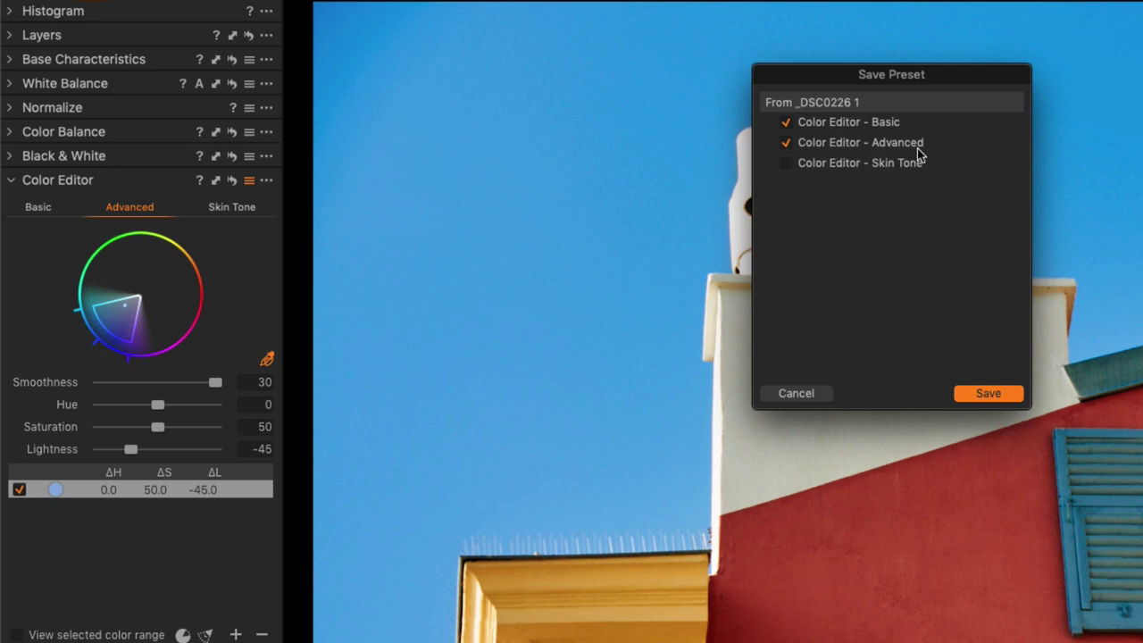
pyautogui.click(786, 122)
pyautogui.click(989, 394)
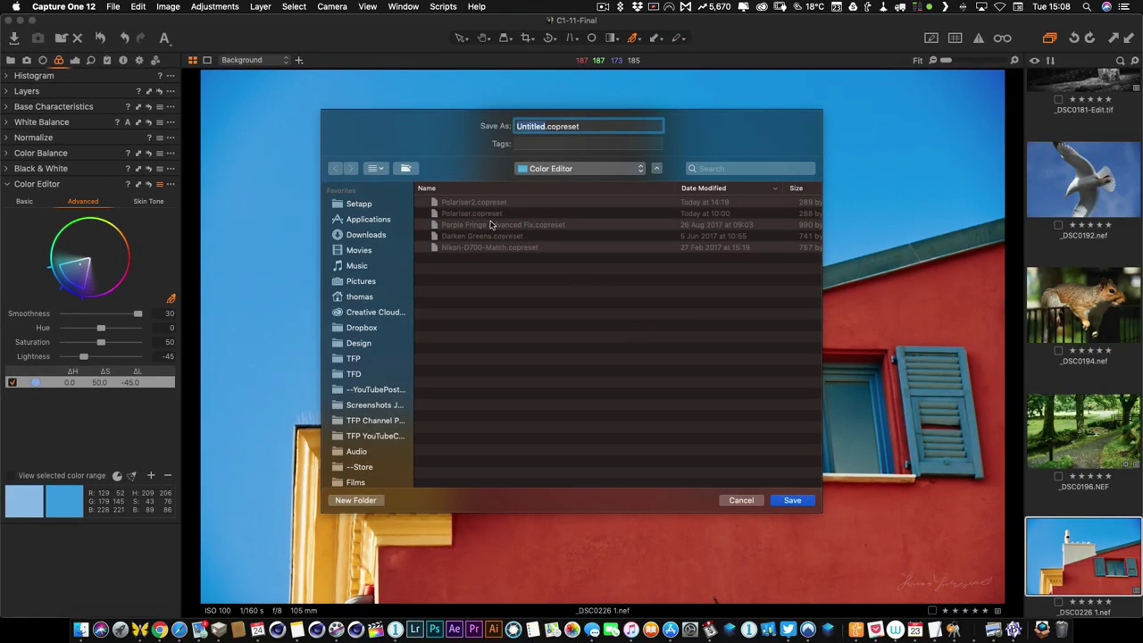
pyautogui.click(474, 204)
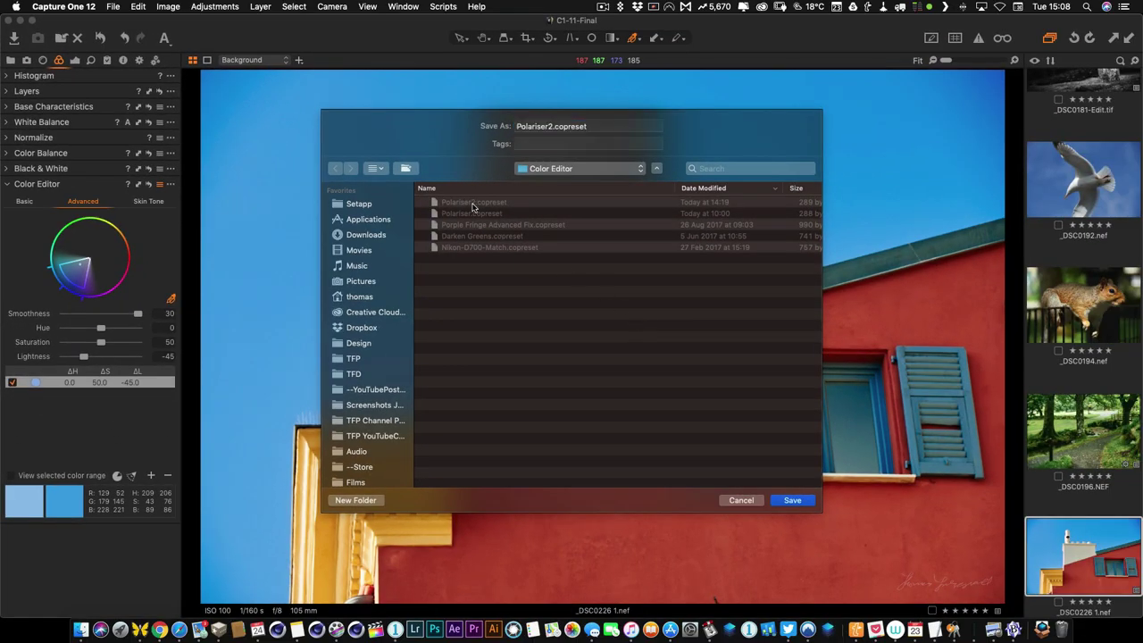
pyautogui.click(550, 126)
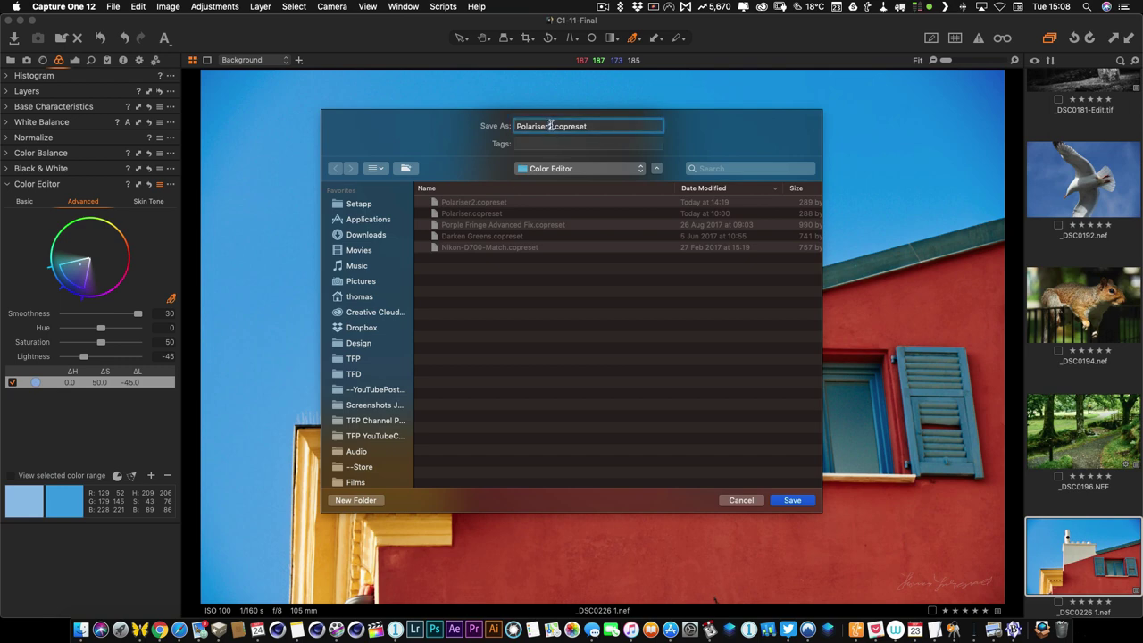
pyautogui.press('BackSpace')
pyautogui.write('3')
pyautogui.press('Return')
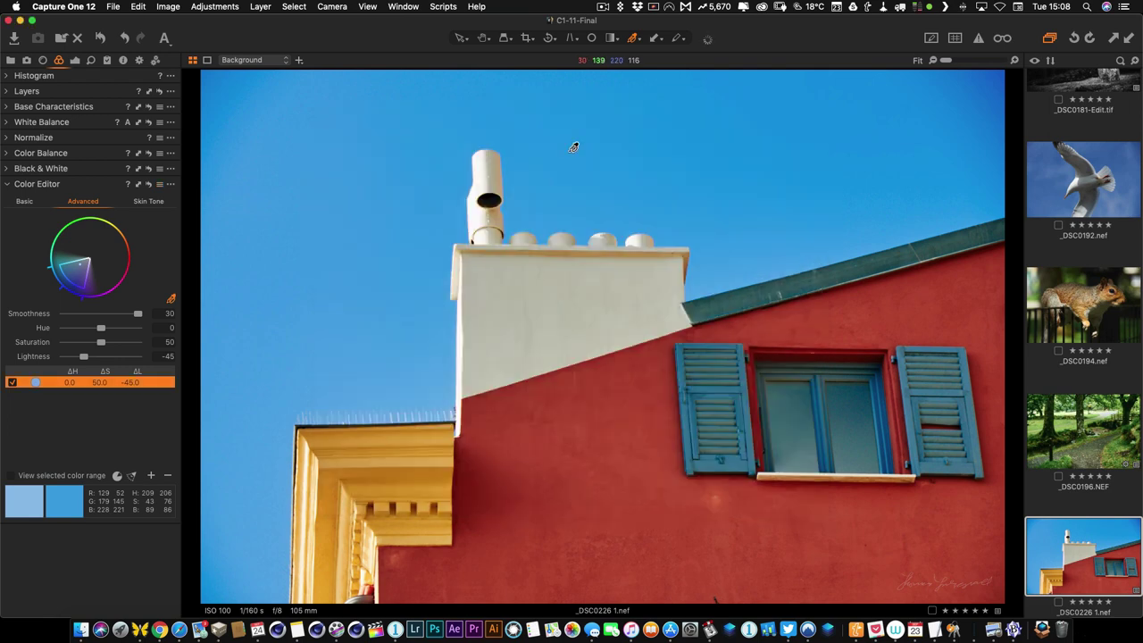
# Apply the Polariser3 preset to the seagull photo _DSC0192.nef.
pyautogui.click(1054, 194)
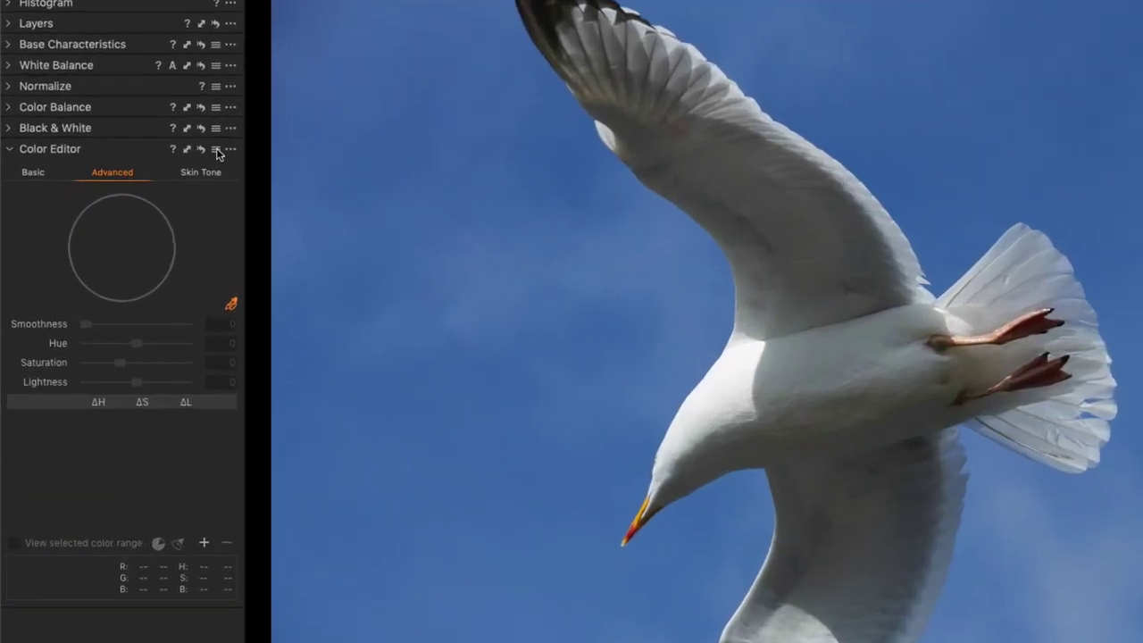
pyautogui.click(216, 150)
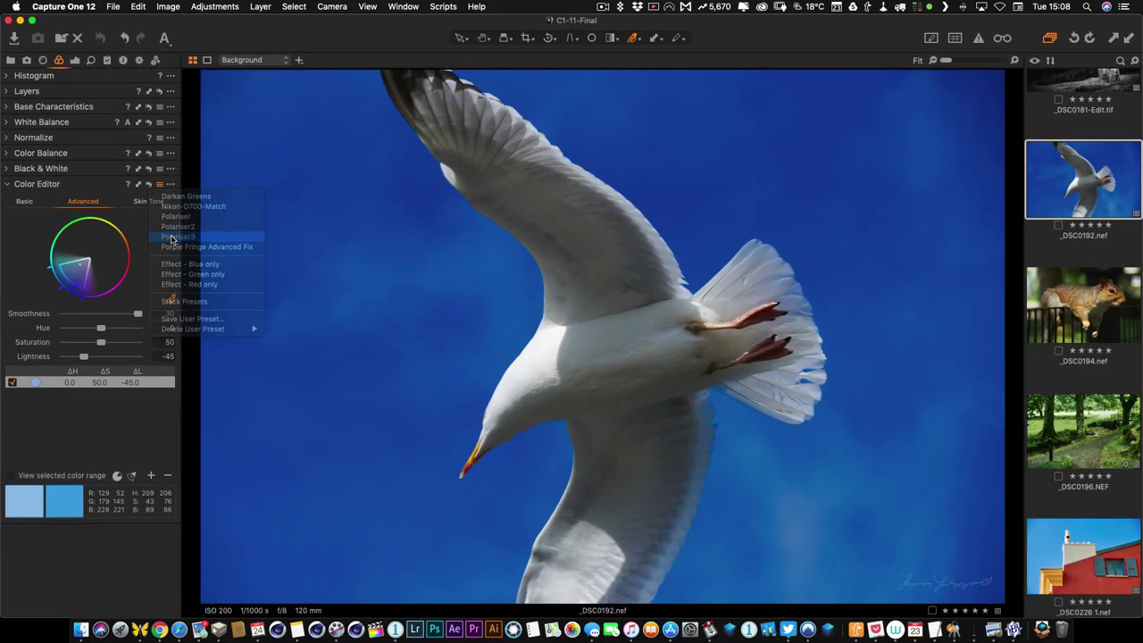
pyautogui.click(266, 213)
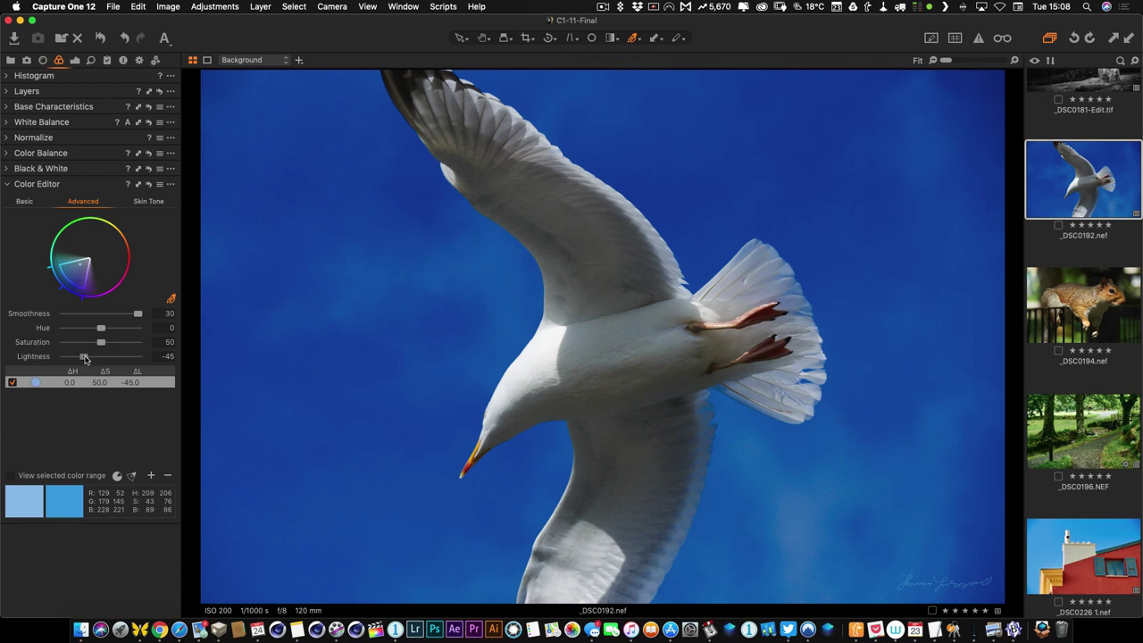
# Lighten the seagull sky range's lightness from -45 to -30.
pyautogui.moveTo(85, 358); pyautogui.dragTo(90, 359)
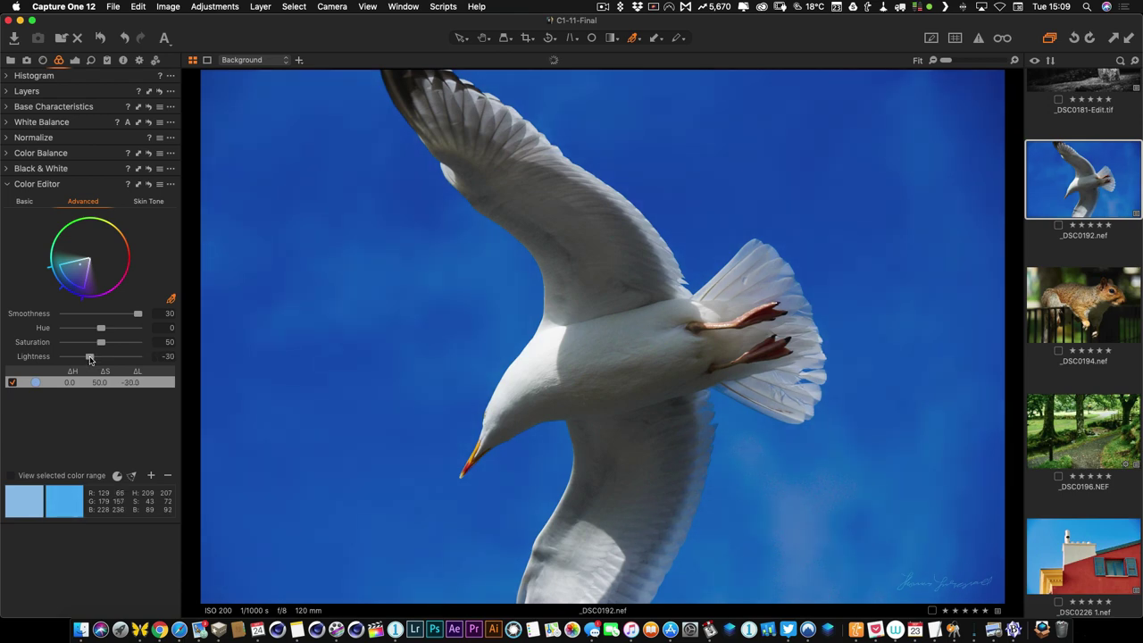